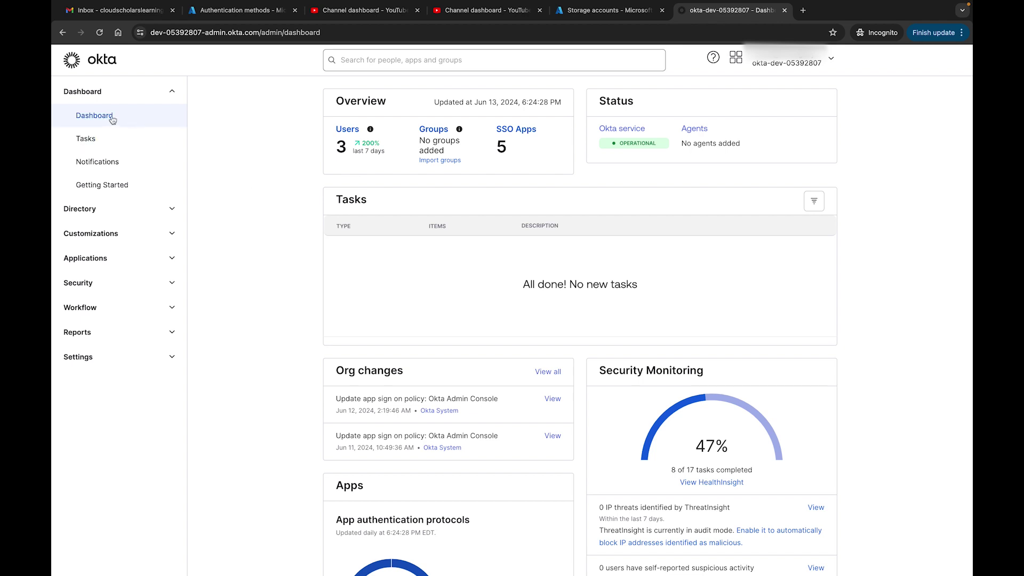
Go to Directory > Profile Editor and reset the profile filter from Okta to All.
{"action": "left_click", "coordinate": [115, 214]}
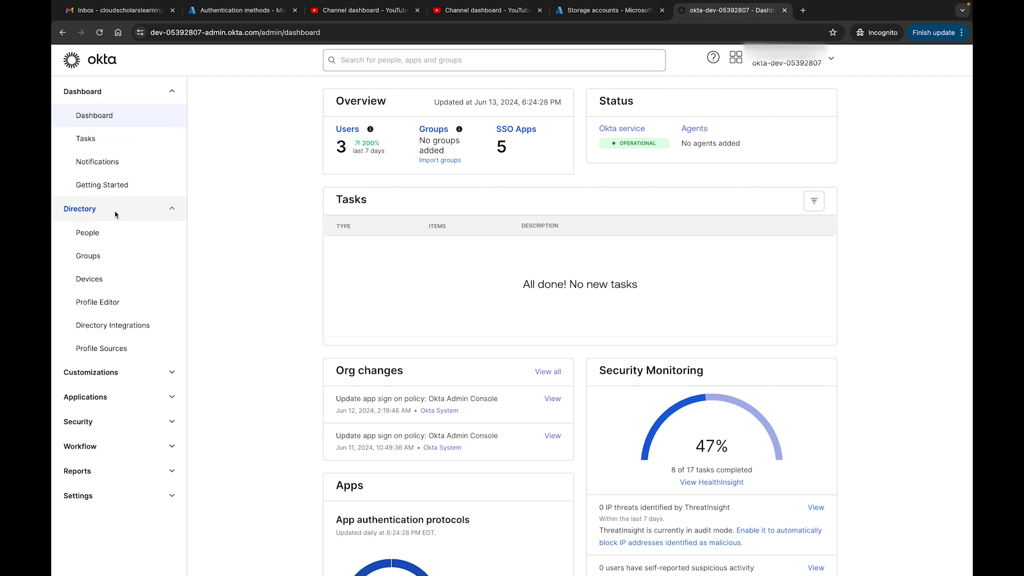
{"action": "left_click", "coordinate": [103, 303]}
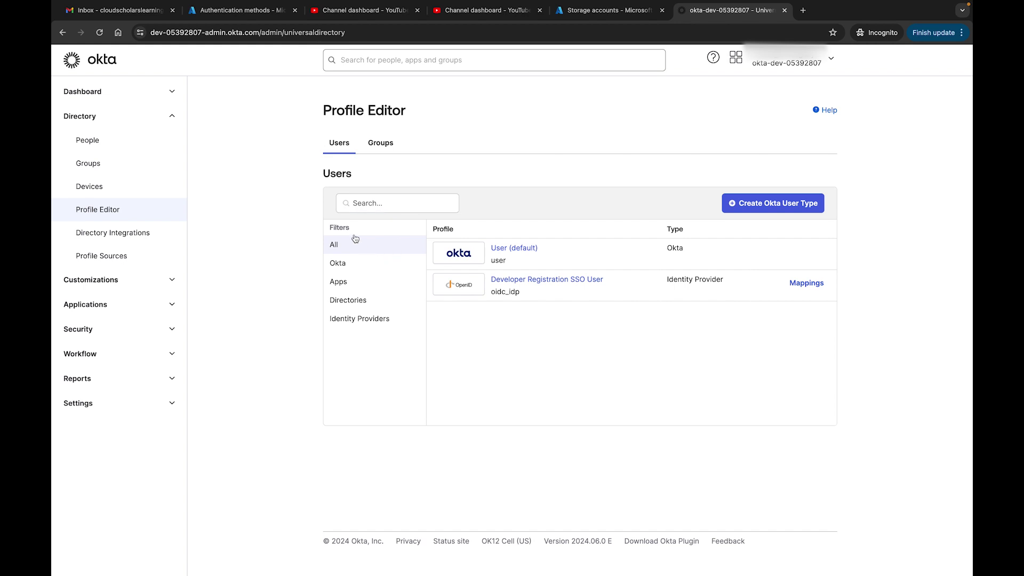
{"action": "left_click", "coordinate": [350, 266]}
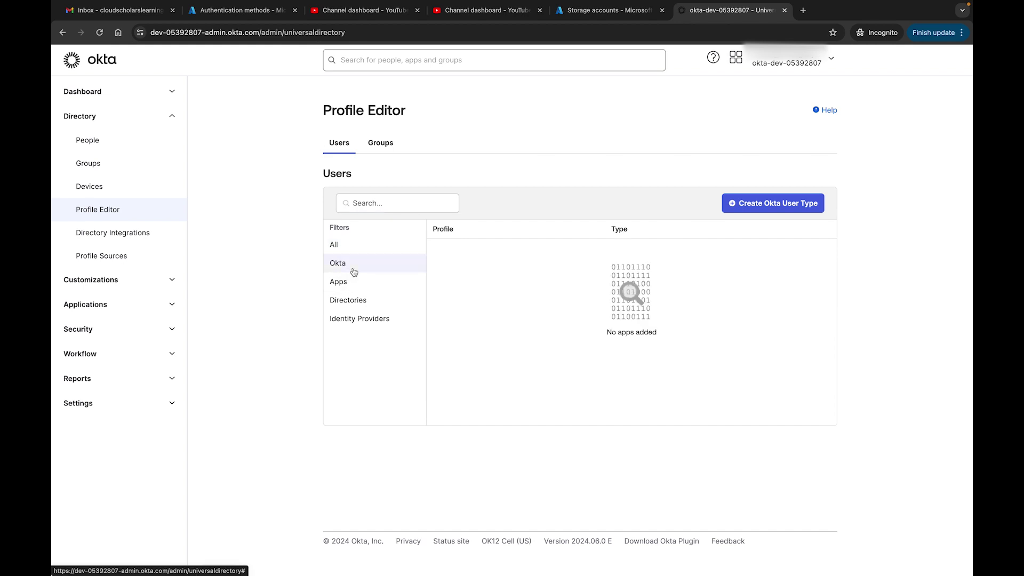
{"action": "left_click", "coordinate": [360, 246]}
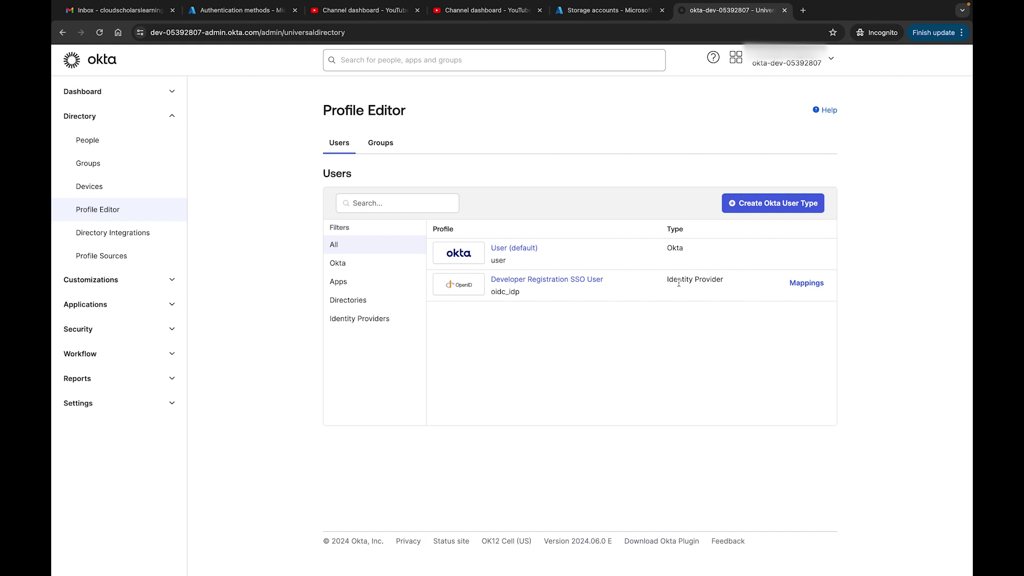
Open User (default) and filter its attributes to Base, reviewing Username, First name and Last name.
{"action": "left_click", "coordinate": [521, 248]}
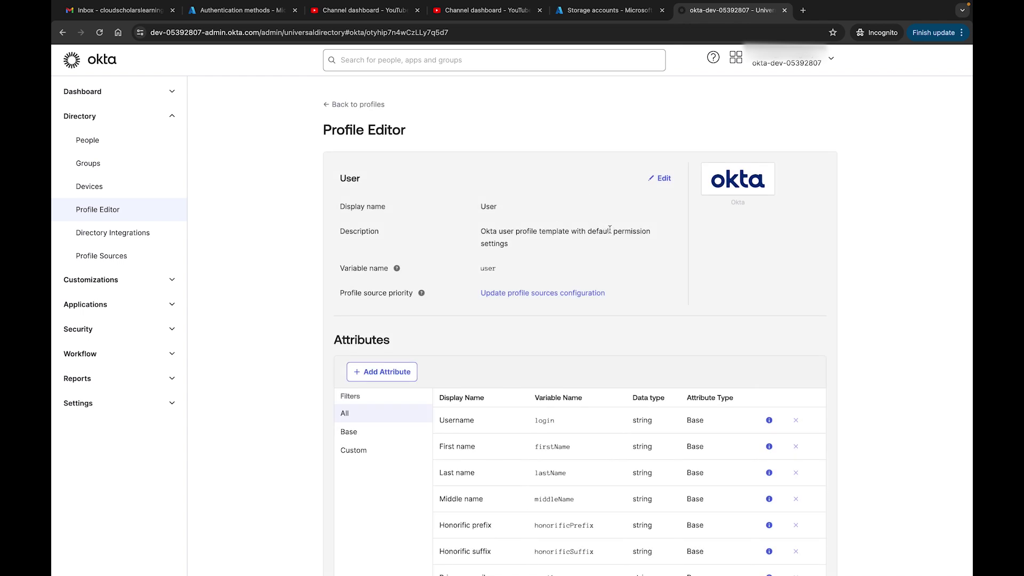
{"action": "scroll", "coordinate": [610, 229], "scroll_direction": "down", "scroll_amount": 1}
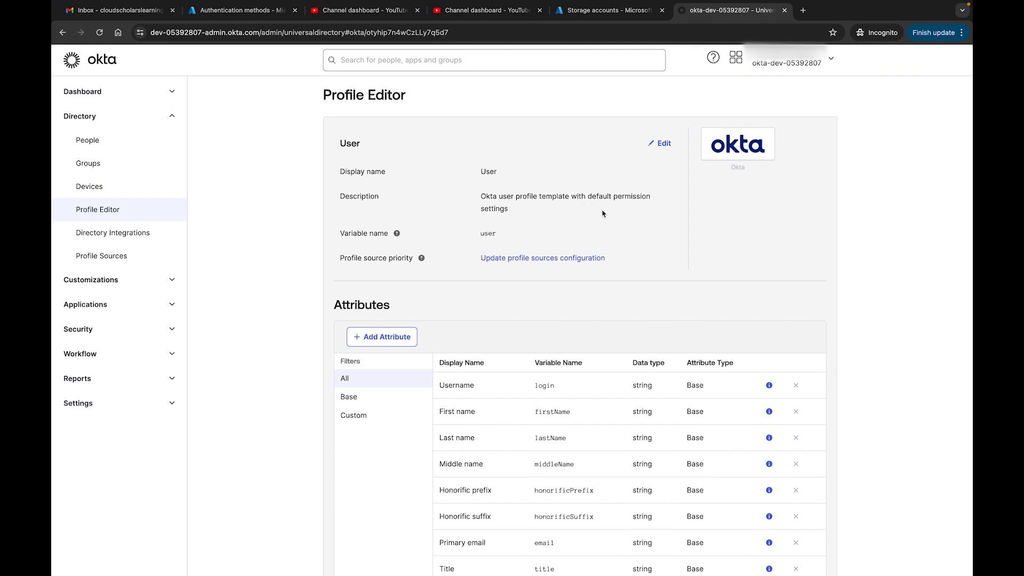
{"action": "scroll", "coordinate": [600, 213], "scroll_direction": "down", "scroll_amount": 4}
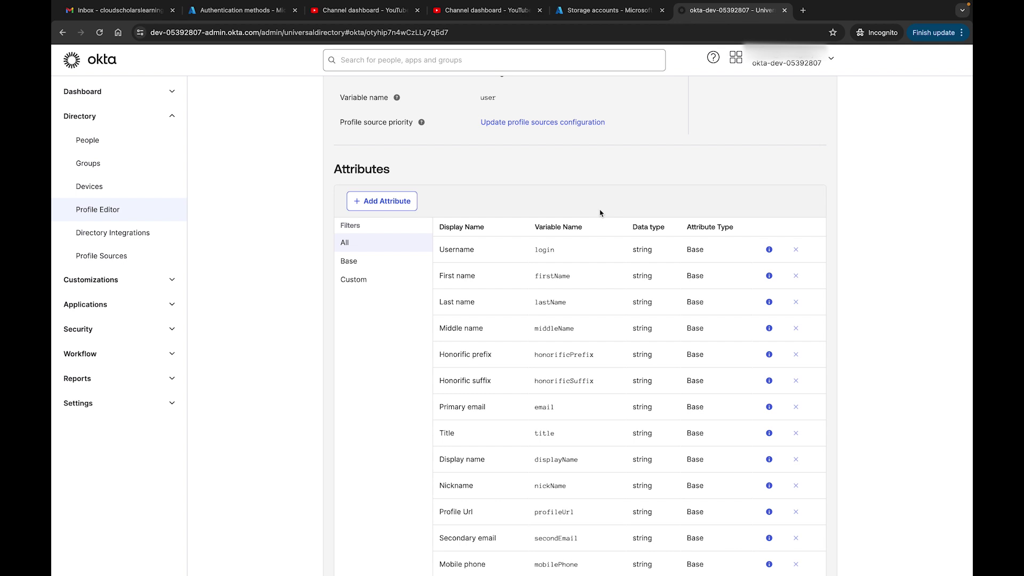
{"action": "scroll", "coordinate": [600, 213], "scroll_direction": "down", "scroll_amount": 2}
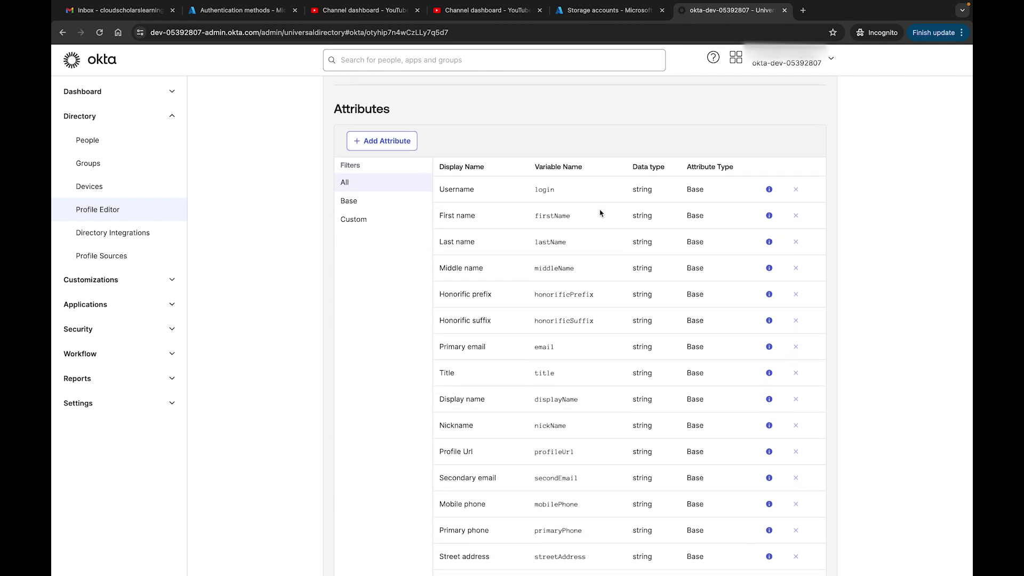
{"action": "scroll", "coordinate": [600, 213], "scroll_direction": "down", "scroll_amount": 1}
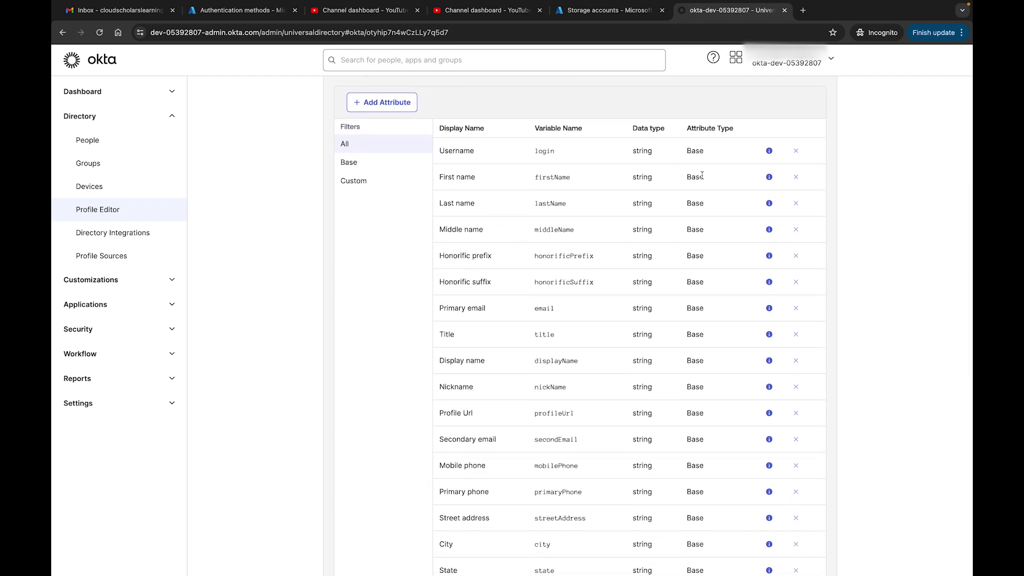
{"action": "left_click", "coordinate": [353, 166]}
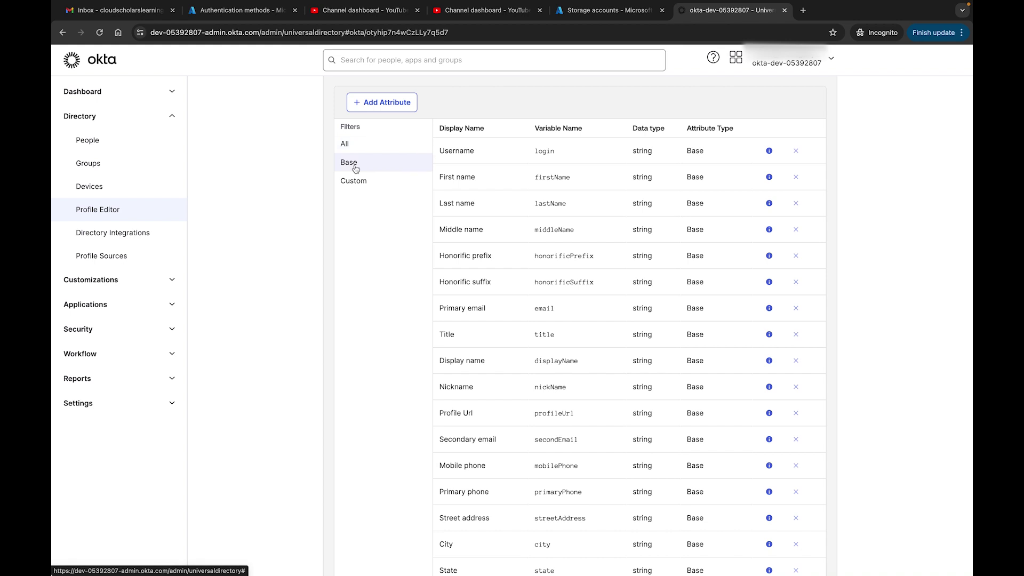
{"action": "scroll", "coordinate": [678, 342], "scroll_direction": "down", "scroll_amount": 10}
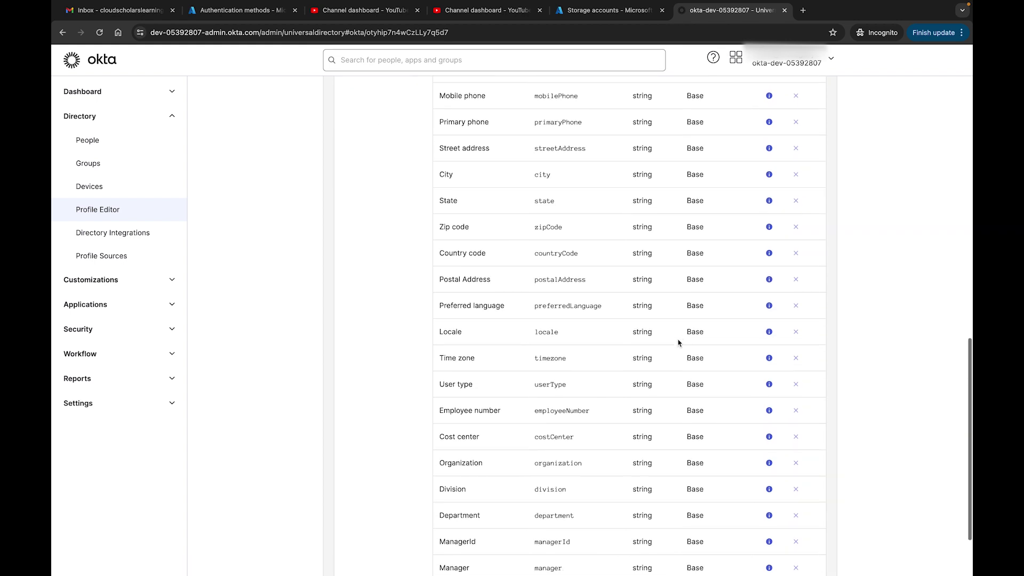
{"action": "scroll", "coordinate": [678, 343], "scroll_direction": "down", "scroll_amount": 2}
{"action": "scroll", "coordinate": [677, 343], "scroll_direction": "up", "scroll_amount": 18}
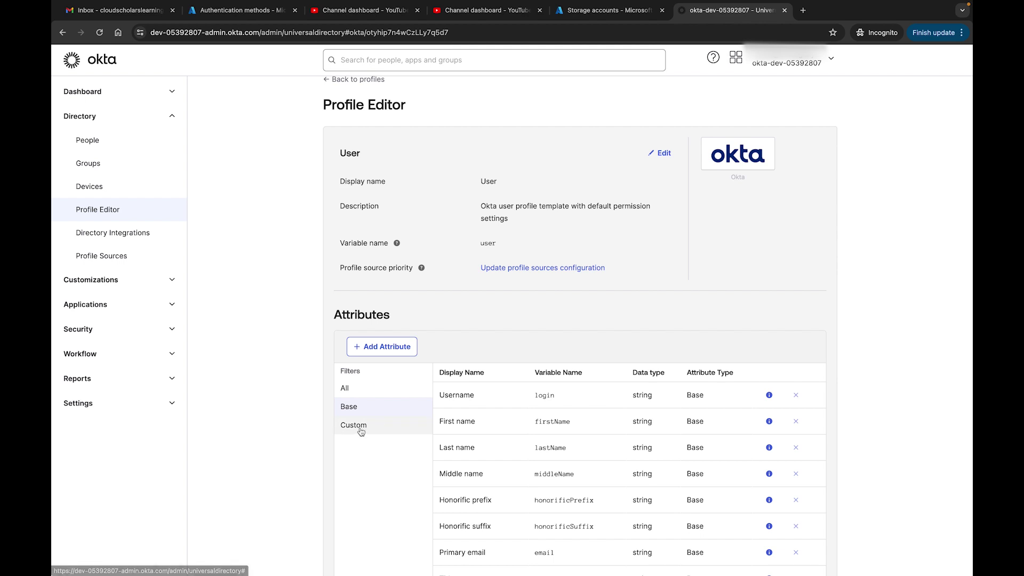
{"action": "scroll", "coordinate": [547, 451], "scroll_direction": "down", "scroll_amount": 7}
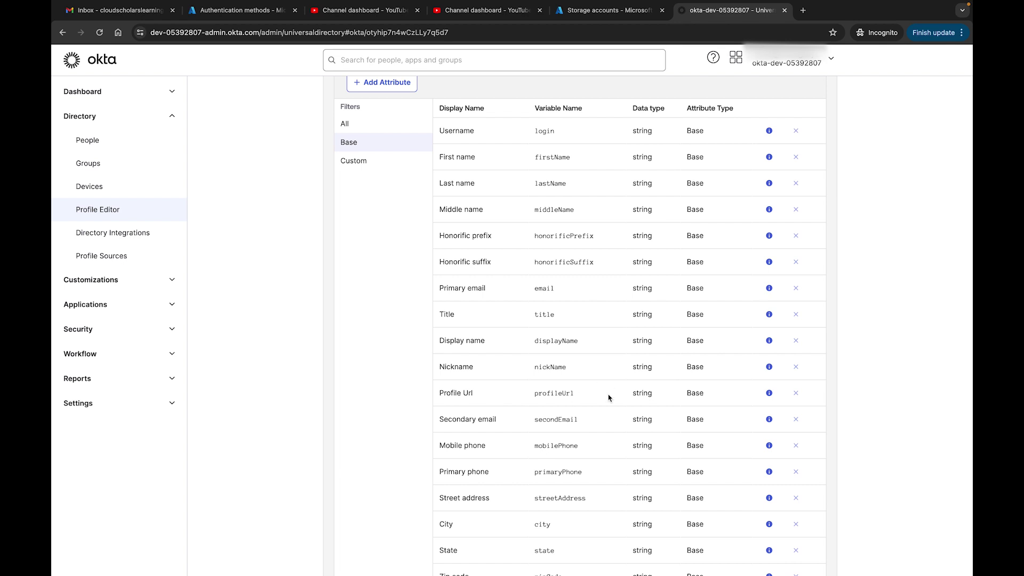
{"action": "scroll", "coordinate": [586, 392], "scroll_direction": "up", "scroll_amount": 5}
{"action": "scroll", "coordinate": [585, 392], "scroll_direction": "up", "scroll_amount": 3}
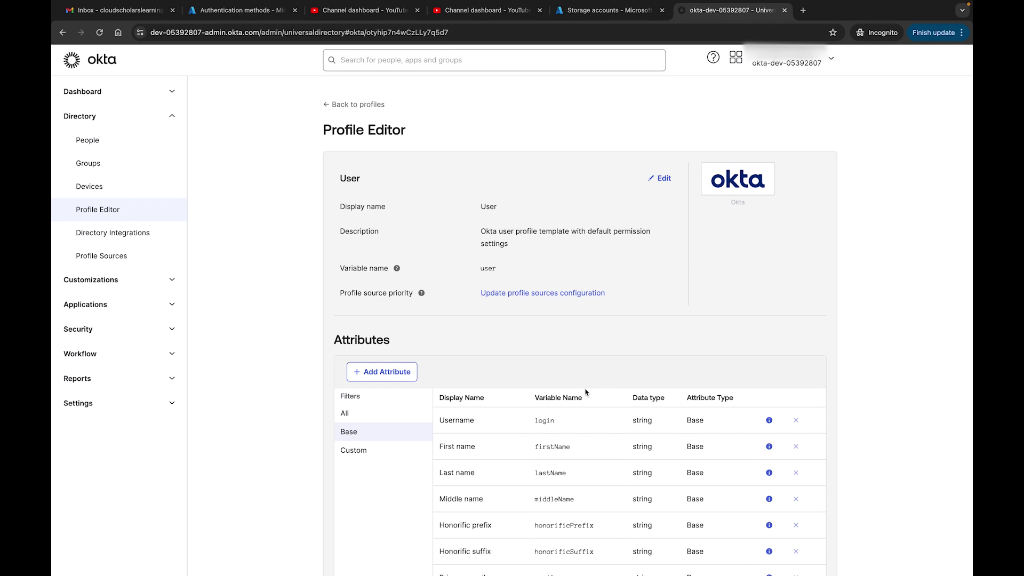
Back on the profiles list, add Okta user type Author_User with variable name Author_User.
{"action": "left_click", "coordinate": [361, 107]}
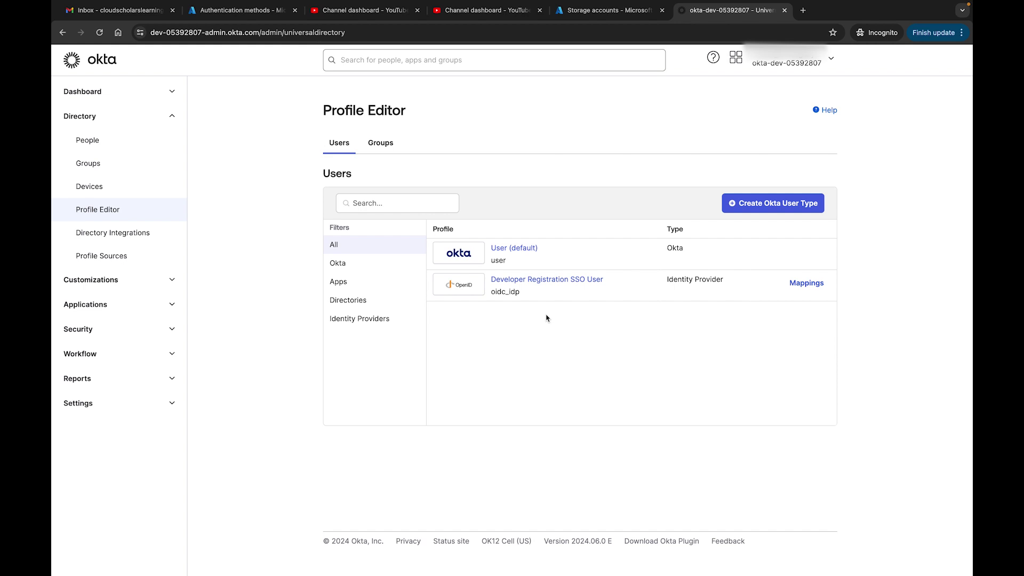
{"action": "left_click", "coordinate": [763, 208]}
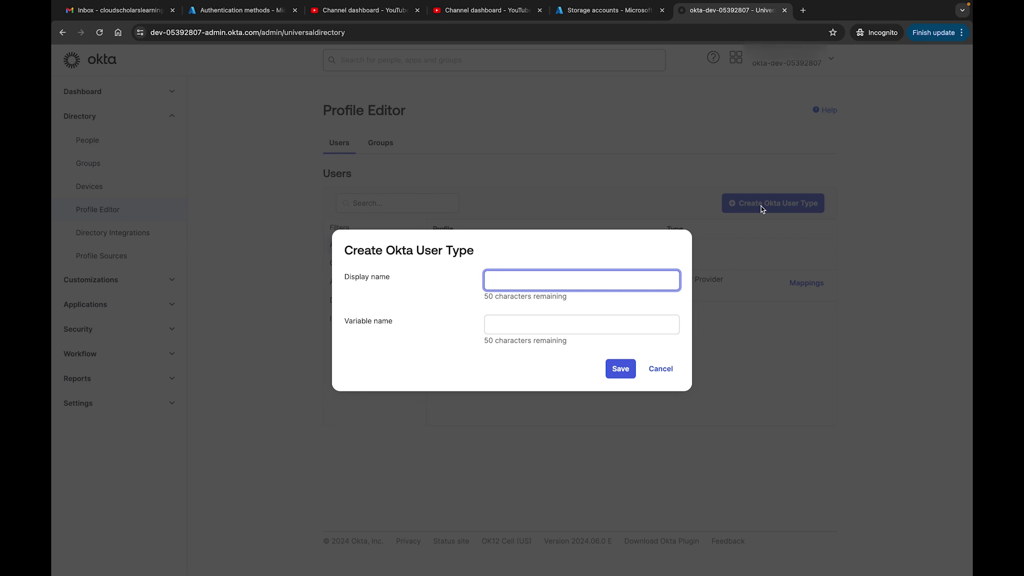
{"action": "type", "text": "Author_User"}
{"action": "key", "text": "super+a"}
{"action": "key", "text": "super+c"}
{"action": "left_click", "coordinate": [596, 323]}
{"action": "key", "text": "super+v"}
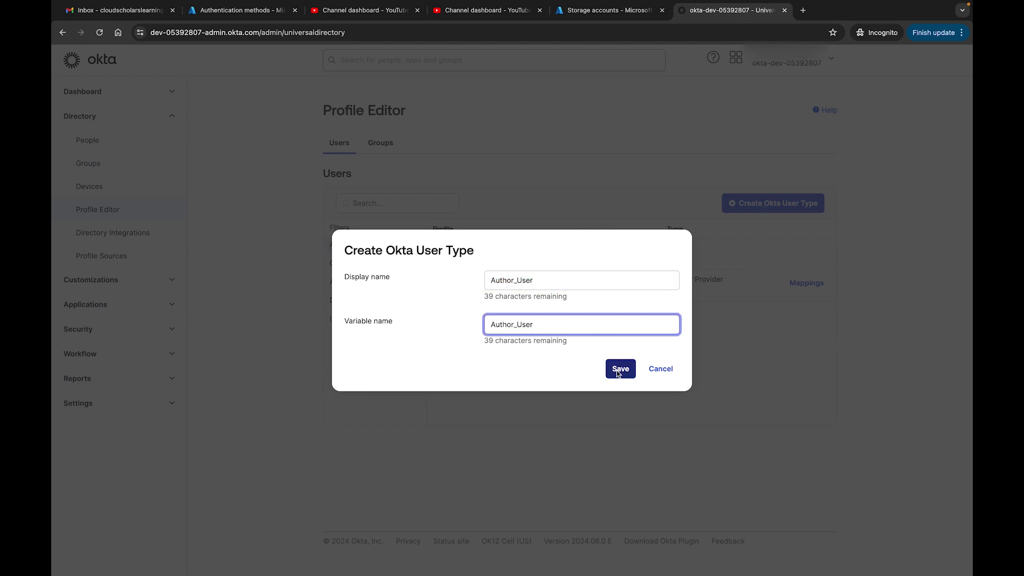
{"action": "left_click", "coordinate": [617, 370]}
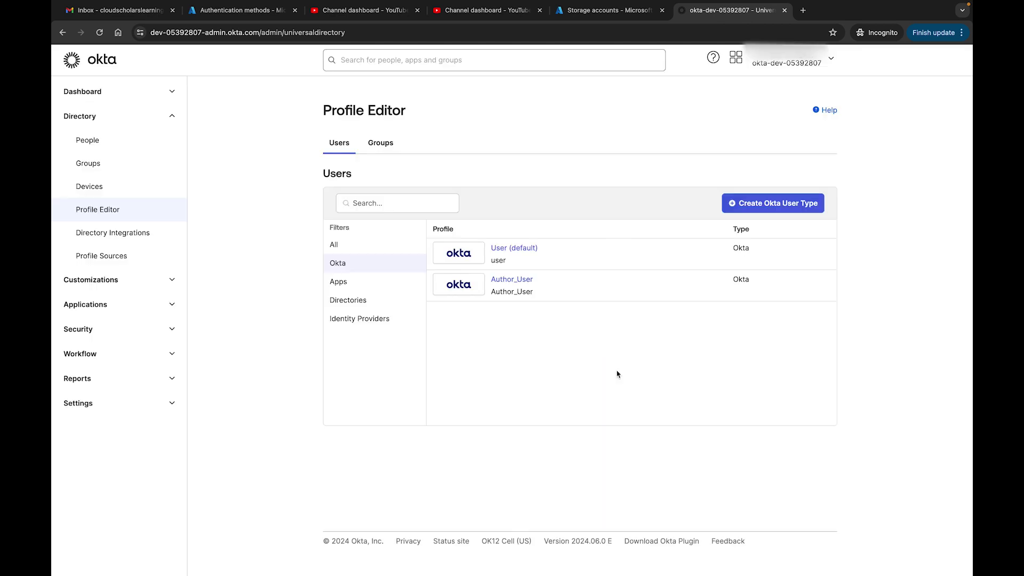
Open the Author_User profile, switch it into edit mode, and review its attributes.
{"action": "left_click", "coordinate": [513, 280]}
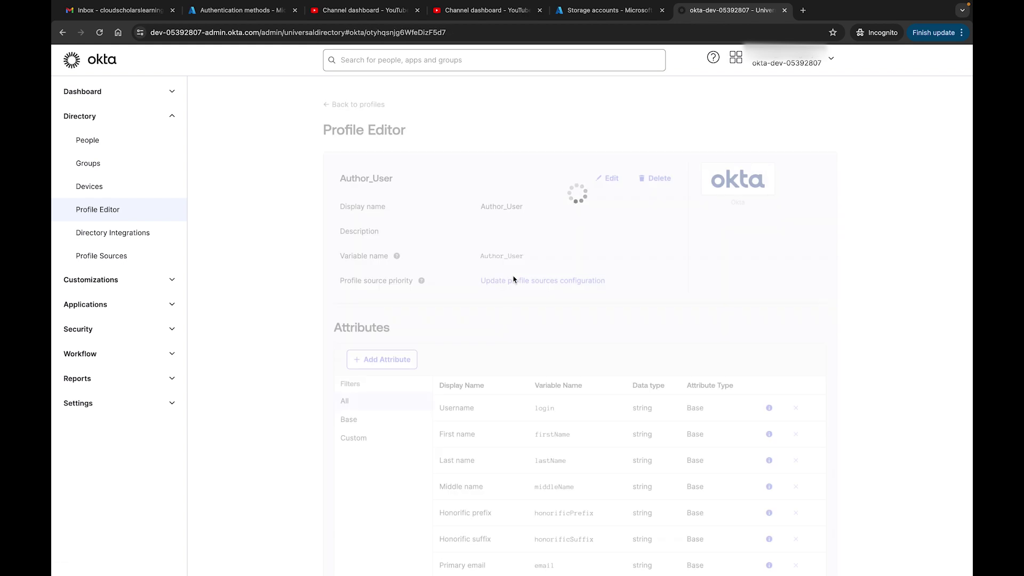
{"action": "scroll", "coordinate": [513, 280], "scroll_direction": "down", "scroll_amount": 12}
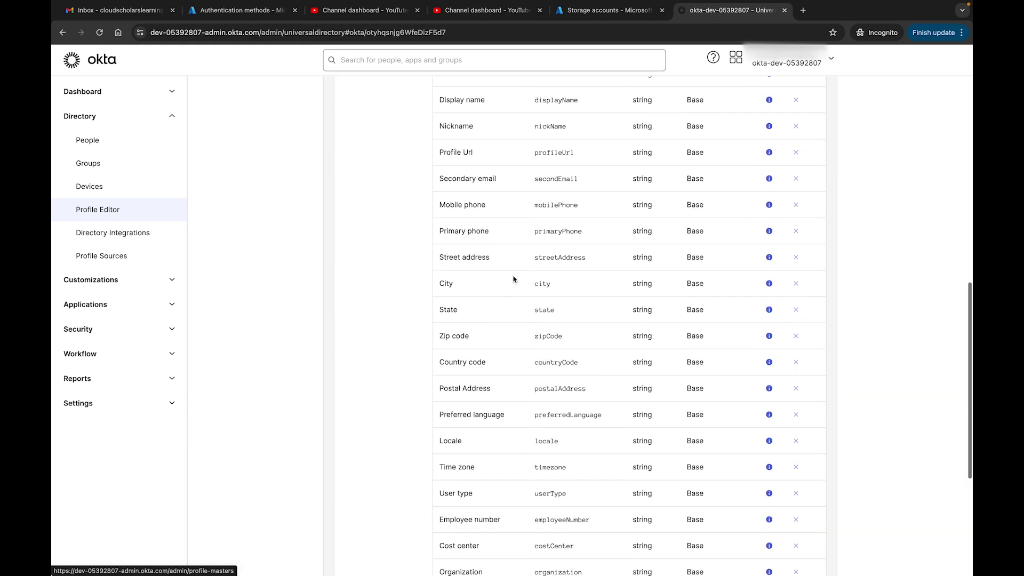
{"action": "scroll", "coordinate": [513, 279], "scroll_direction": "up", "scroll_amount": 10}
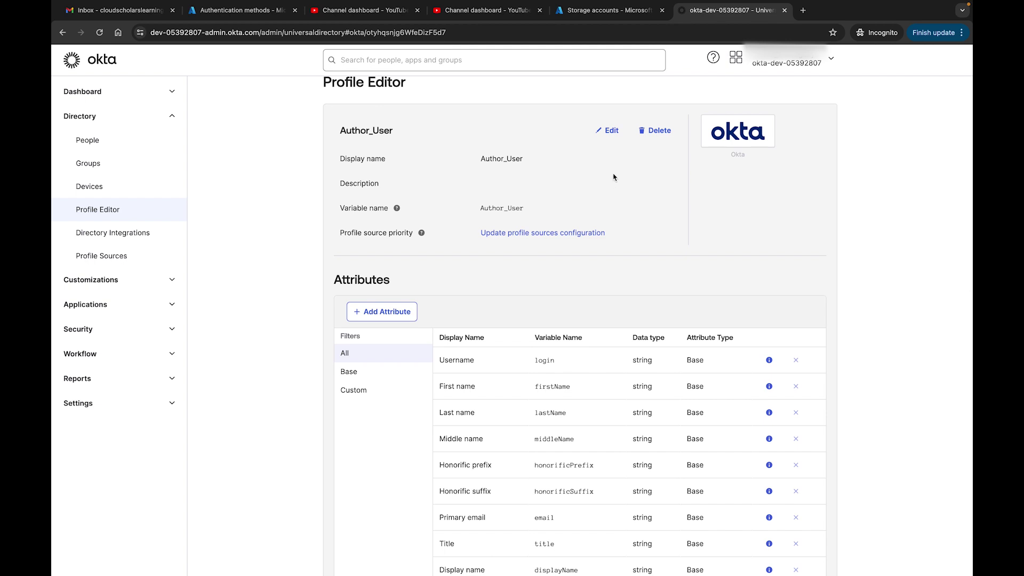
{"action": "left_click", "coordinate": [615, 134]}
{"action": "scroll", "coordinate": [724, 381], "scroll_direction": "down", "scroll_amount": 7}
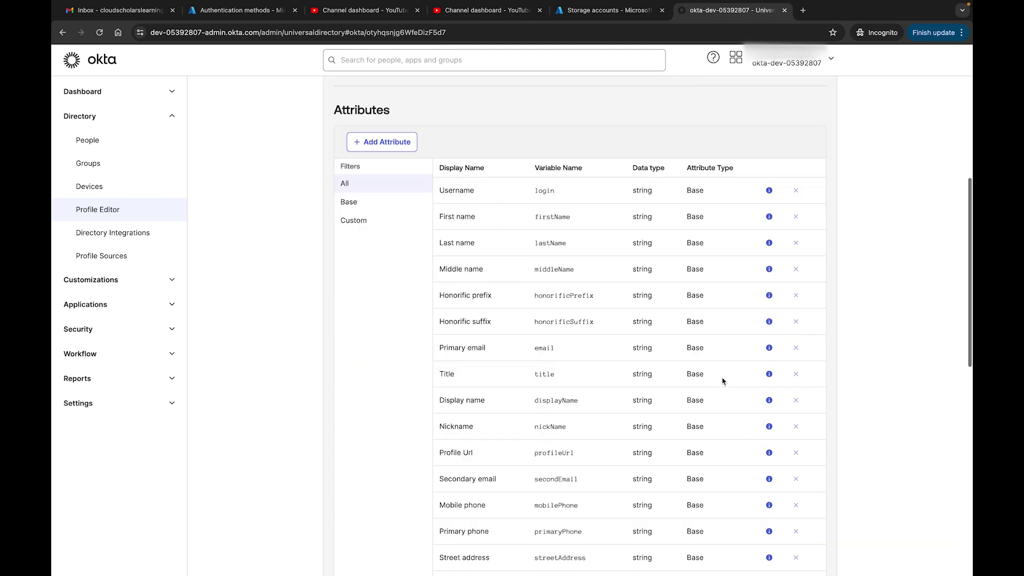
{"action": "scroll", "coordinate": [665, 378], "scroll_direction": "down", "scroll_amount": 6}
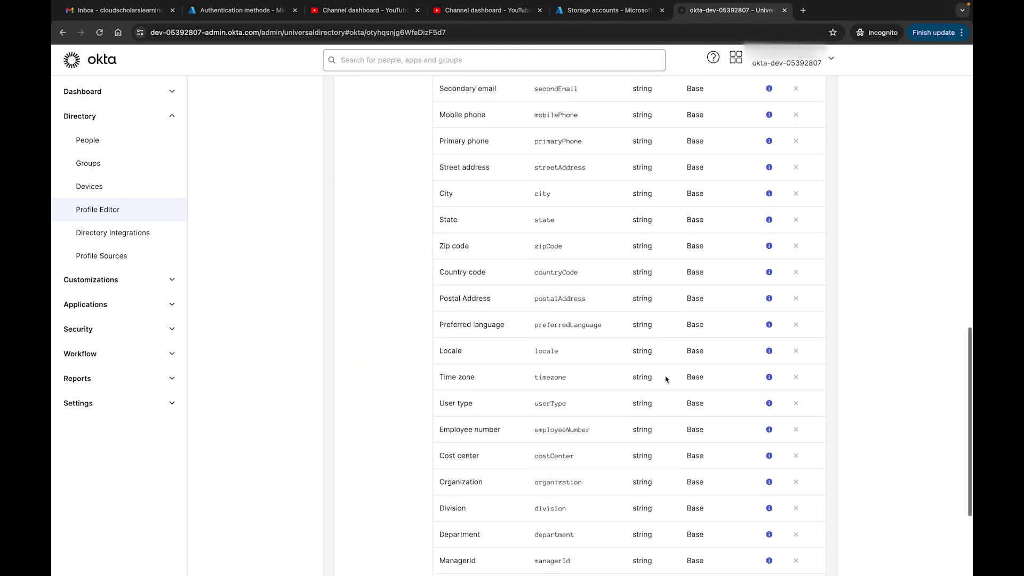
{"action": "scroll", "coordinate": [666, 378], "scroll_direction": "up", "scroll_amount": 10}
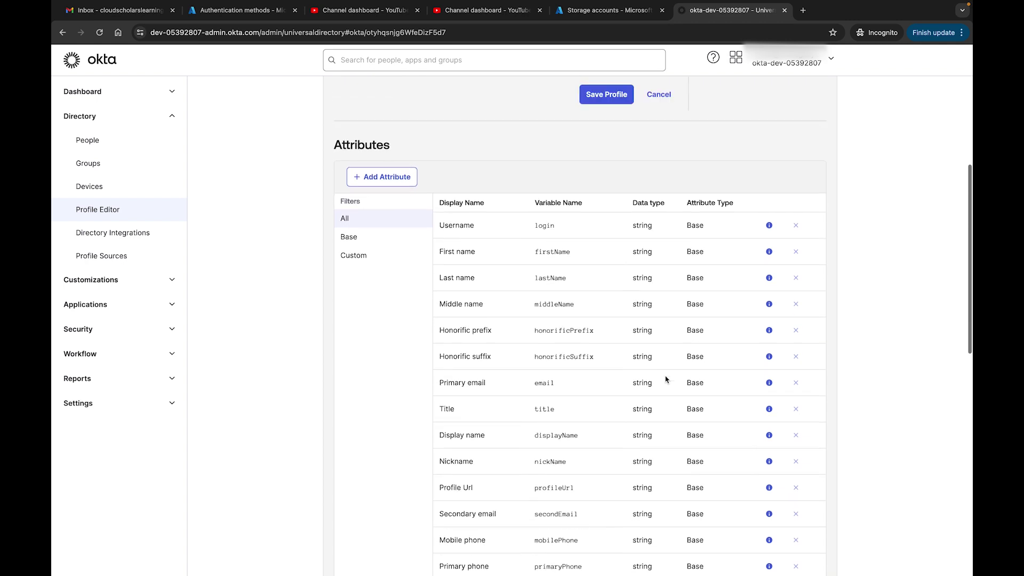
{"action": "scroll", "coordinate": [665, 378], "scroll_direction": "up", "scroll_amount": 1}
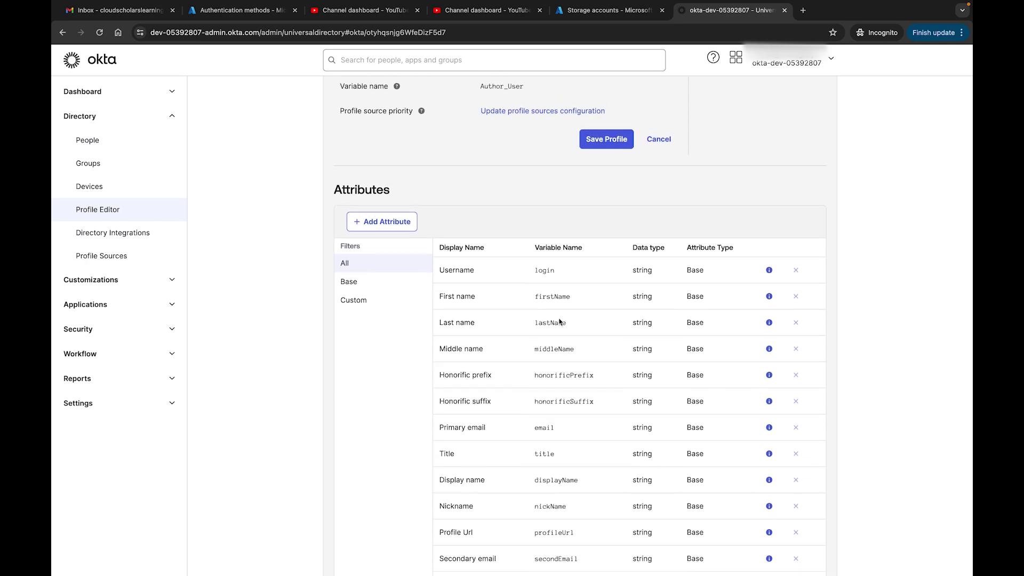
Add a new attribute with display name and variable name Biography.
{"action": "left_click", "coordinate": [395, 224]}
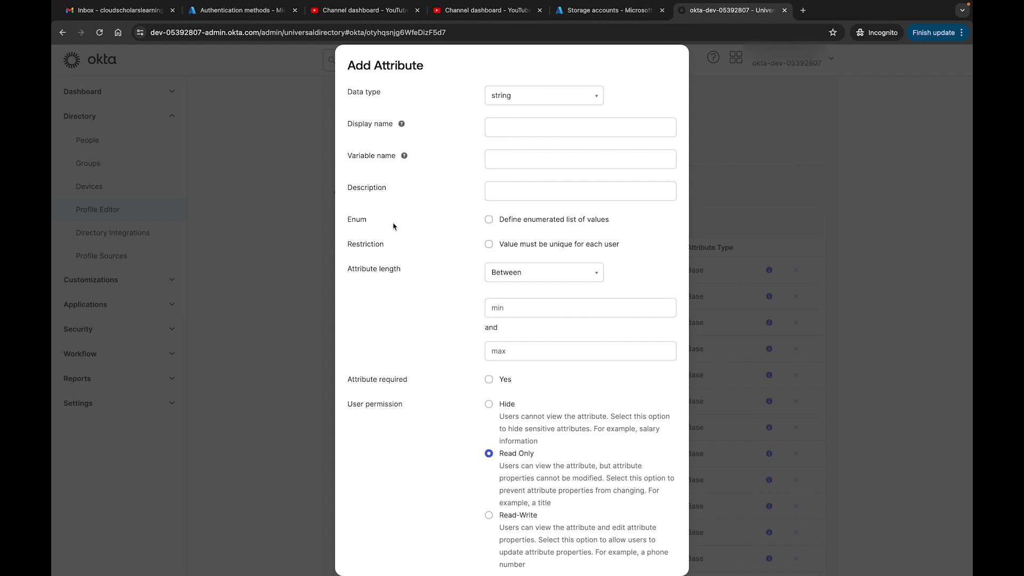
{"action": "key", "text": "Tab"}
{"action": "key", "text": "Tab"}
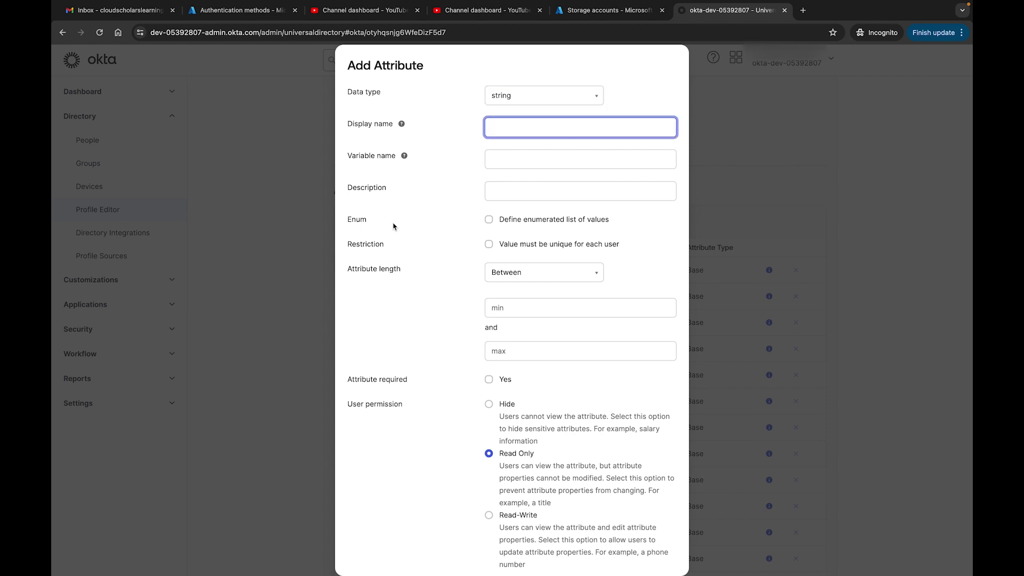
{"action": "type", "text": "Biography"}
{"action": "key", "text": "super+a"}
{"action": "key", "text": "super+c"}
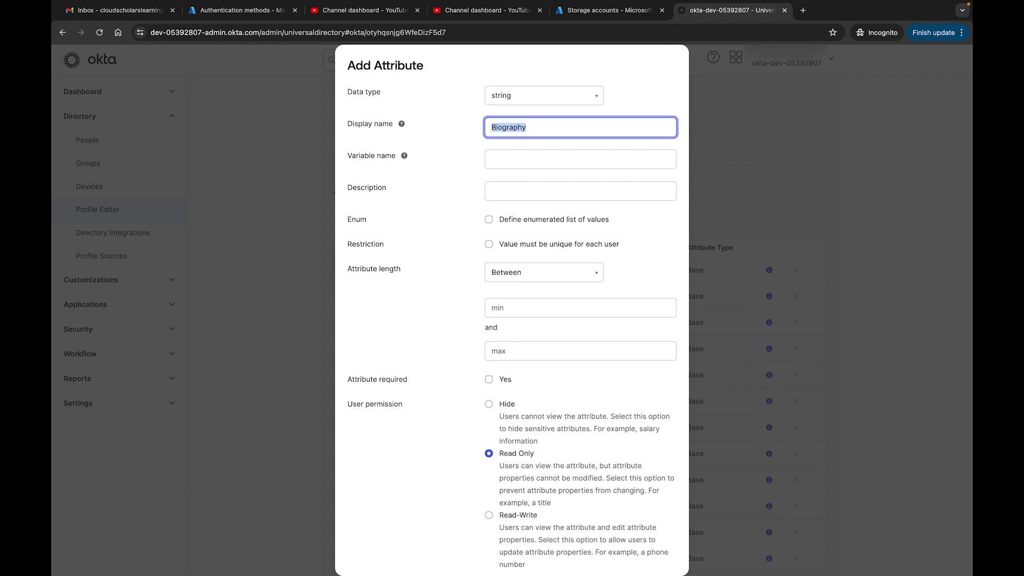
{"action": "left_click", "coordinate": [522, 159]}
{"action": "key", "text": "super+v"}
Give the attribute the description 'Enter a short biography' and save it.
{"action": "left_click", "coordinate": [519, 191]}
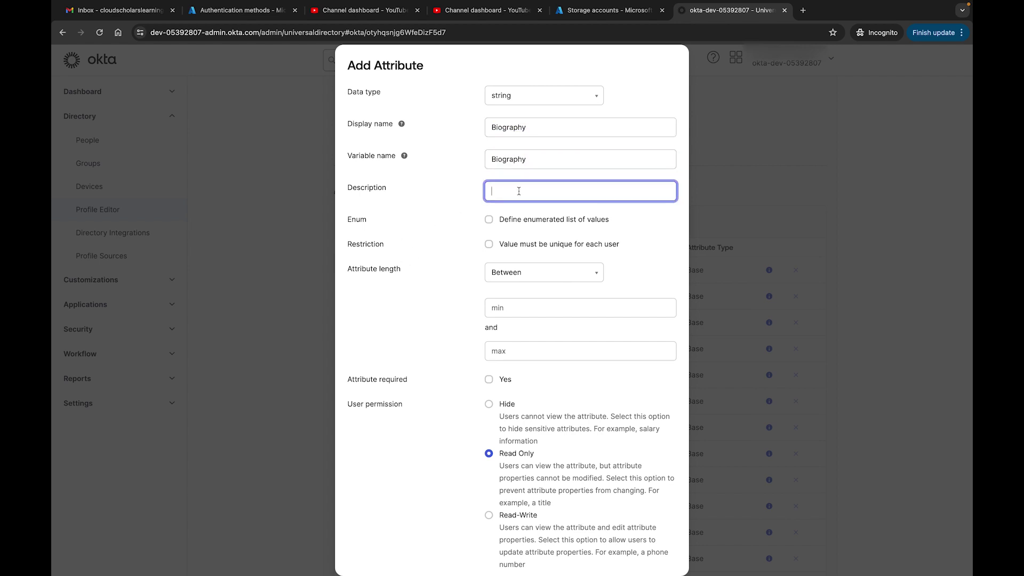
{"action": "type", "text": "Enter your biography"}
{"action": "double_click", "coordinate": [519, 191]}
{"action": "type", "text": "a short"}
{"action": "key", "text": "BackSpace"}
{"action": "scroll", "coordinate": [581, 267], "scroll_direction": "down", "scroll_amount": 2}
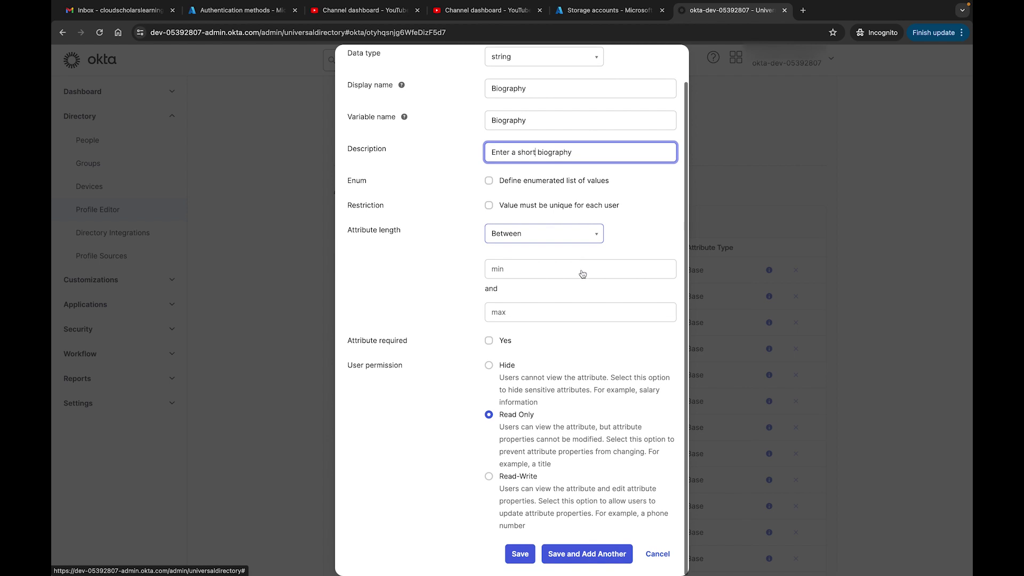
{"action": "left_click", "coordinate": [507, 558]}
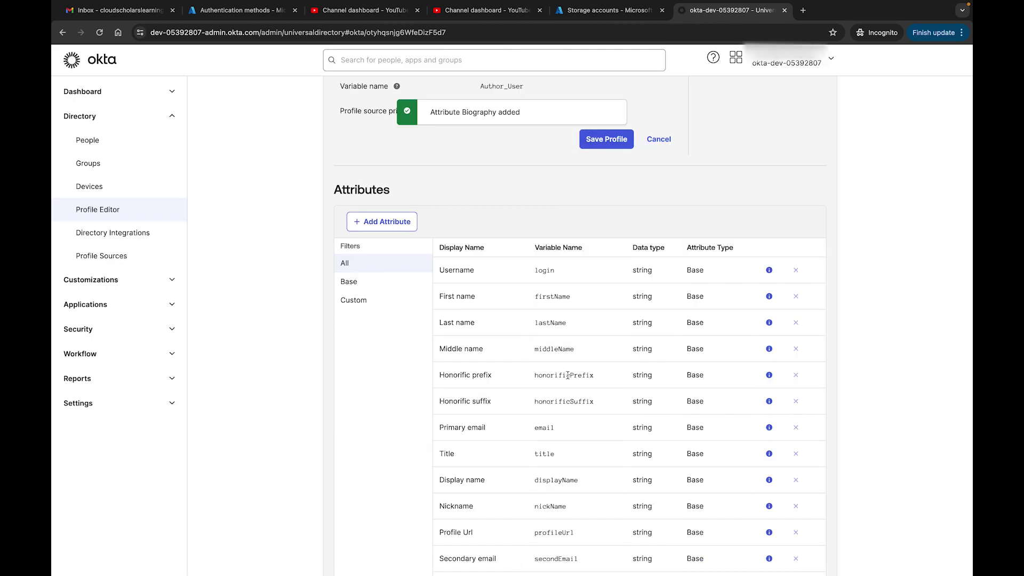
Save the Author_User profile with its new Biography attribute.
{"action": "scroll", "coordinate": [567, 374], "scroll_direction": "down", "scroll_amount": 10}
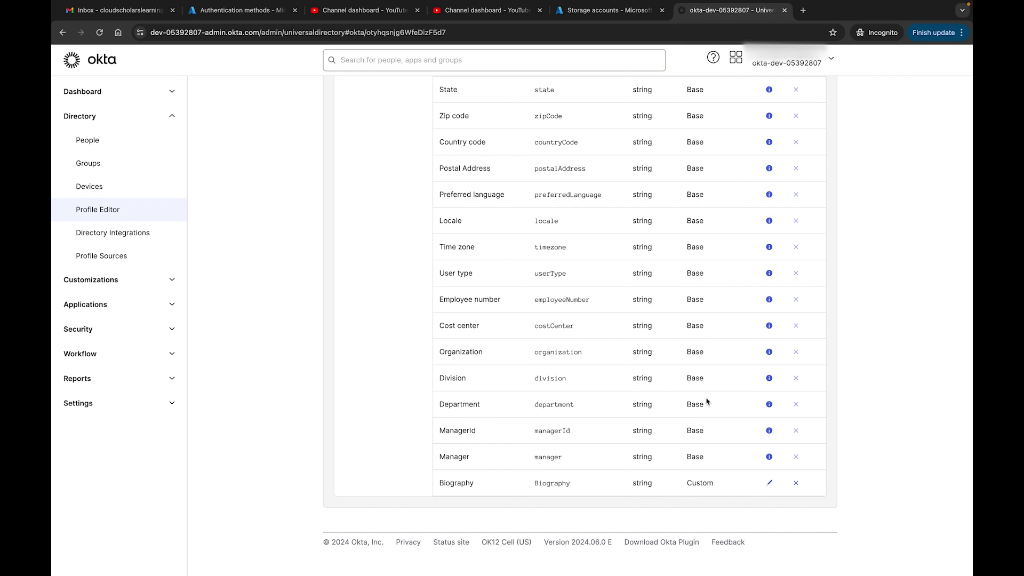
{"action": "scroll", "coordinate": [710, 397], "scroll_direction": "up", "scroll_amount": 2}
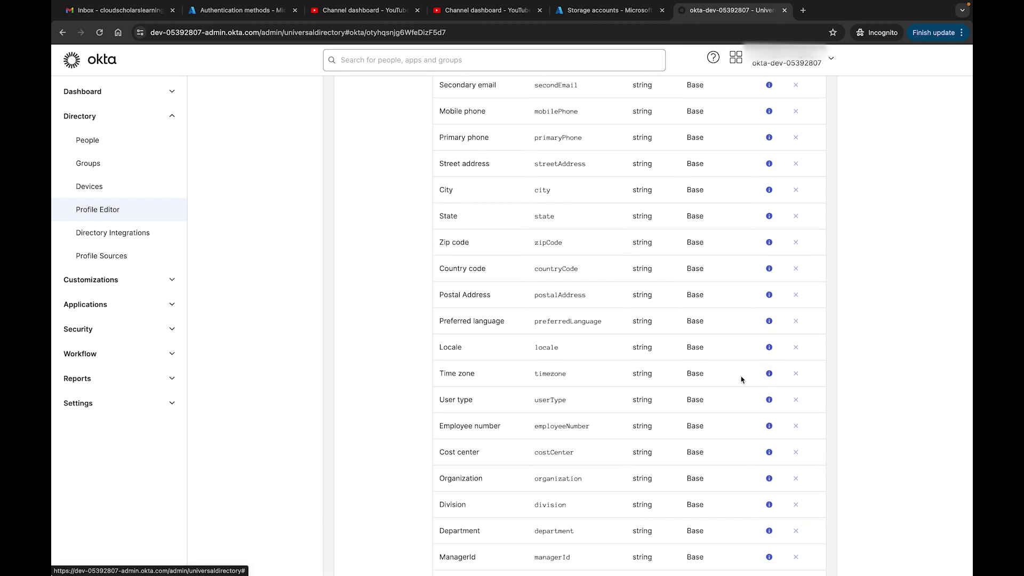
{"action": "scroll", "coordinate": [705, 374], "scroll_direction": "up", "scroll_amount": 1}
{"action": "scroll", "coordinate": [705, 374], "scroll_direction": "up", "scroll_amount": 10}
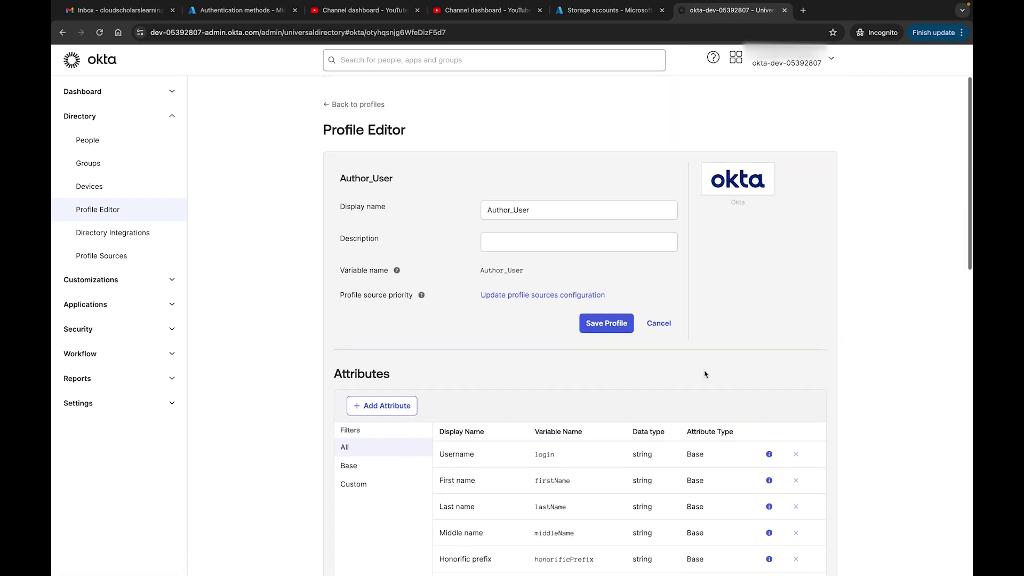
{"action": "scroll", "coordinate": [704, 374], "scroll_direction": "down", "scroll_amount": 1}
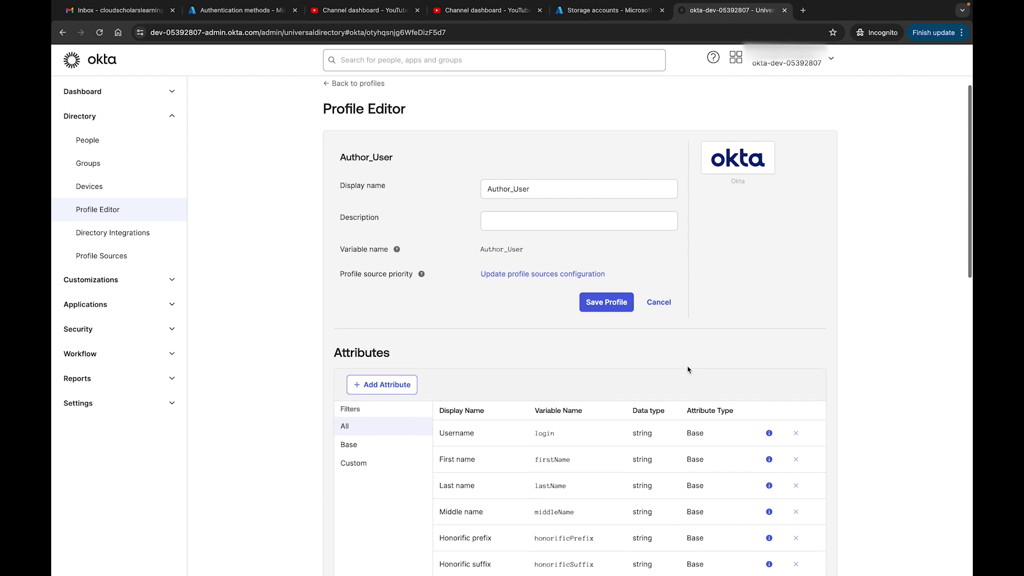
{"action": "left_click", "coordinate": [607, 307]}
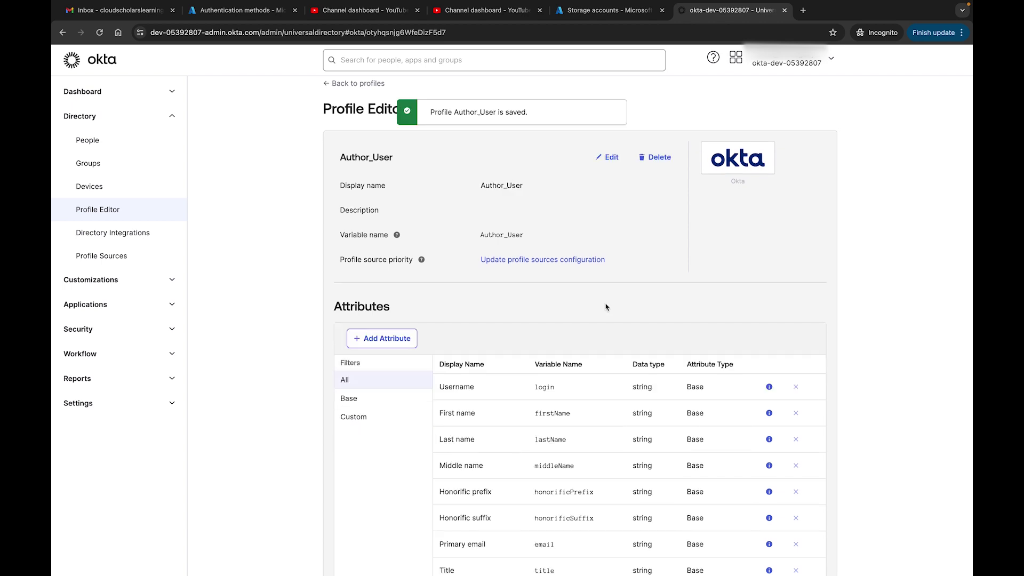
Check the Custom and Base attribute filters, then go back to the profiles list.
{"action": "scroll", "coordinate": [606, 307], "scroll_direction": "down", "scroll_amount": 3}
{"action": "left_click", "coordinate": [372, 357]}
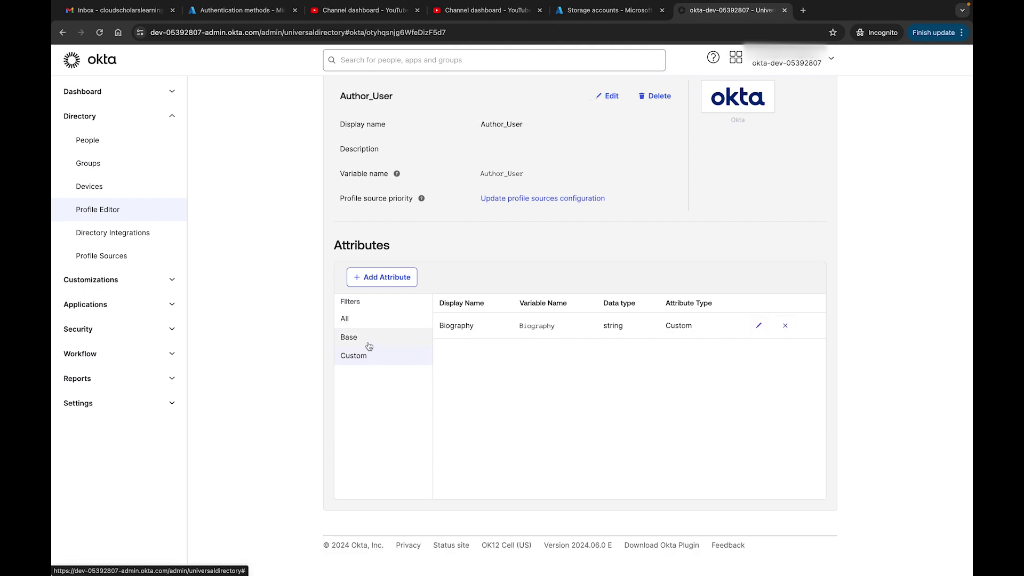
{"action": "left_click", "coordinate": [369, 345]}
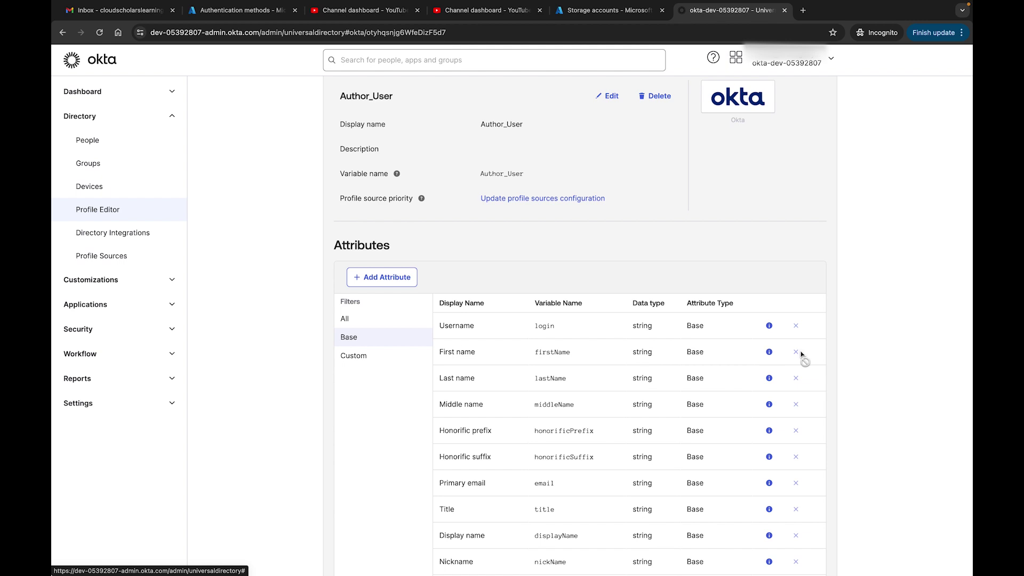
{"action": "scroll", "coordinate": [599, 349], "scroll_direction": "down", "scroll_amount": 5}
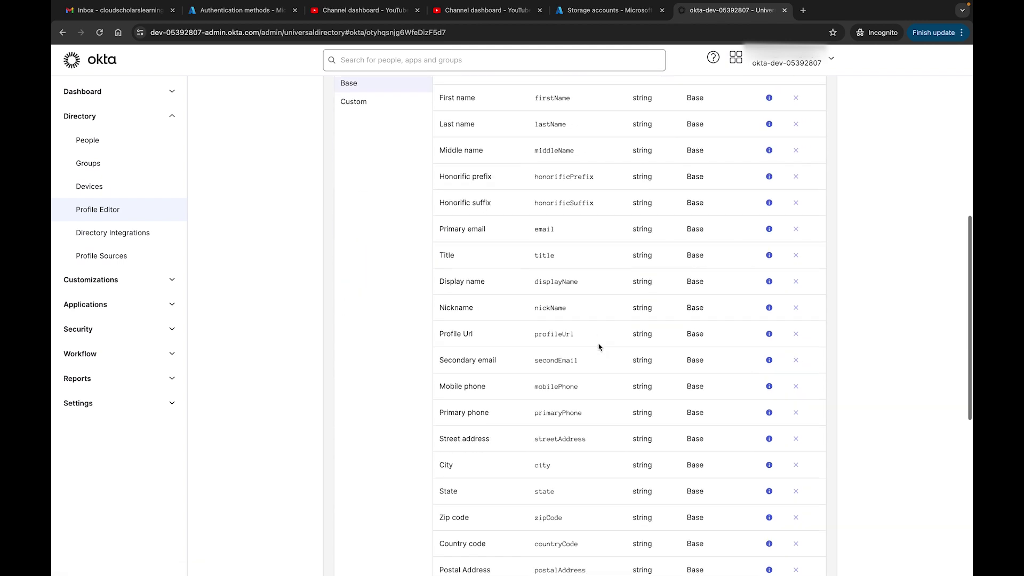
{"action": "scroll", "coordinate": [598, 347], "scroll_direction": "down", "scroll_amount": 5}
{"action": "scroll", "coordinate": [598, 347], "scroll_direction": "up", "scroll_amount": 10}
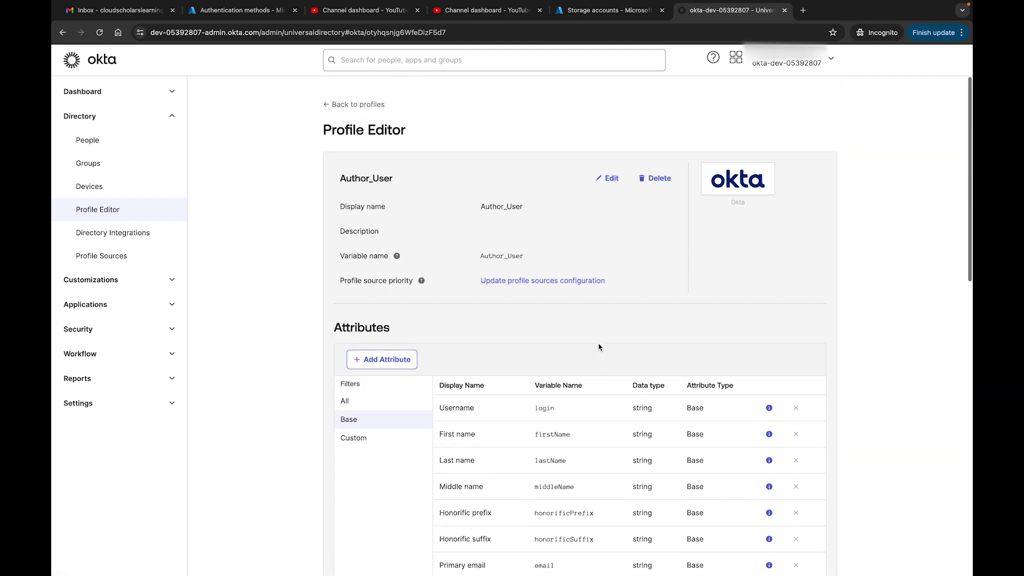
{"action": "left_click", "coordinate": [363, 106]}
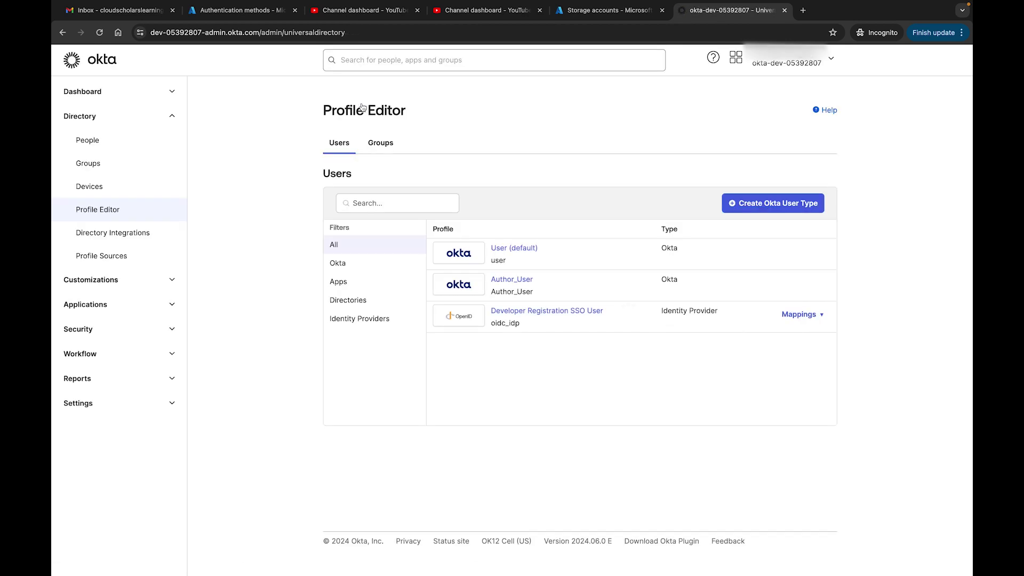